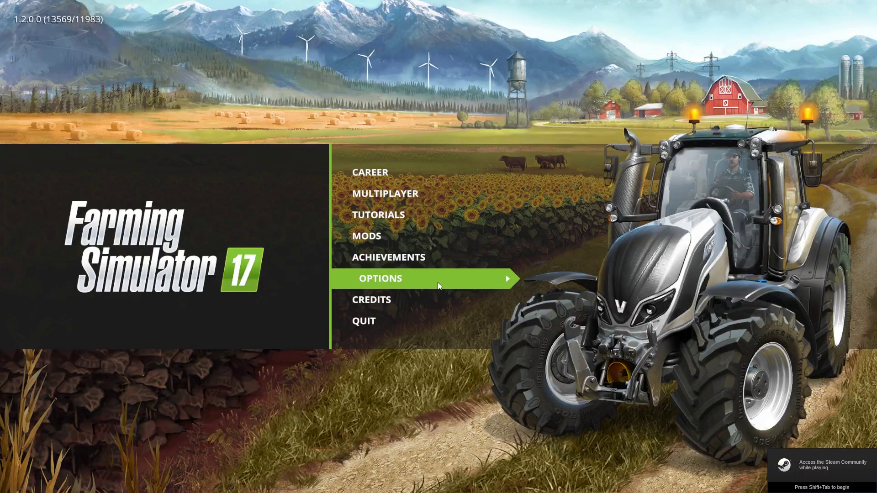
# Open the game options and view the controls list and the Controls 2 page with the Logitech G27 axis settings
pyautogui.click(438, 281)
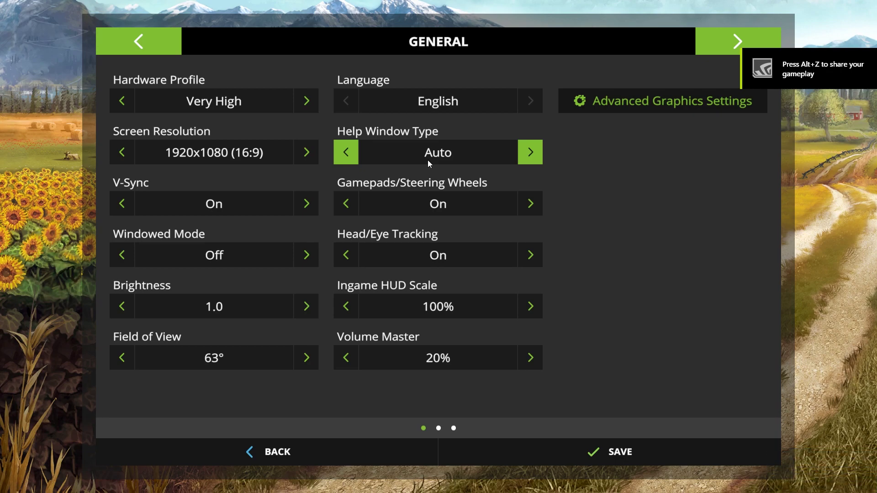
pyautogui.click(147, 36)
pyautogui.click(148, 37)
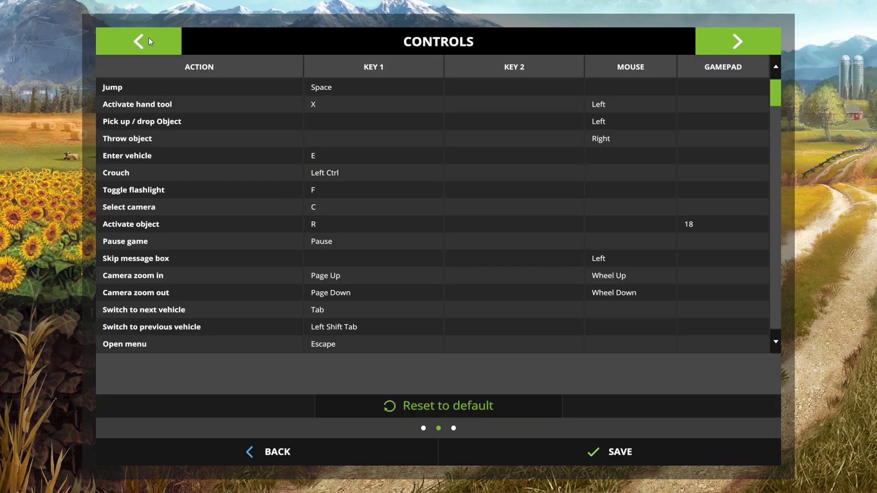
pyautogui.click(733, 41)
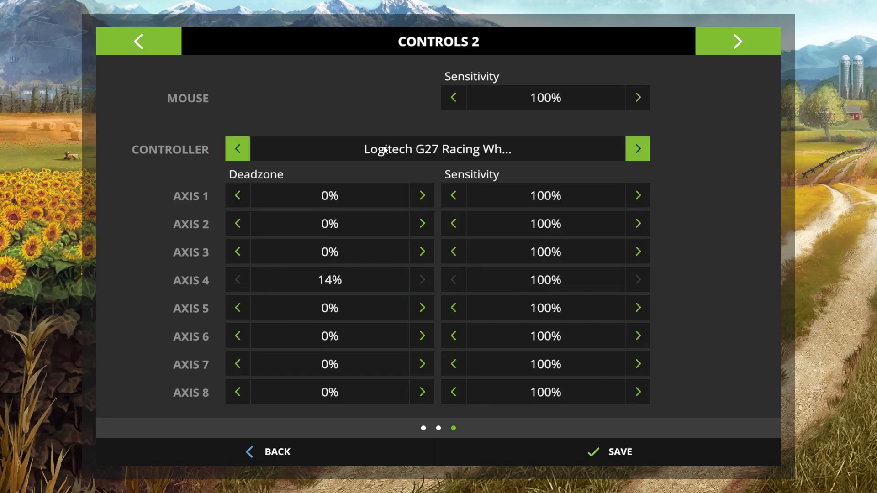
# Try to rebind the gamepad axes for the Brake and Accelerate actions in the controls list
pyautogui.click(145, 38)
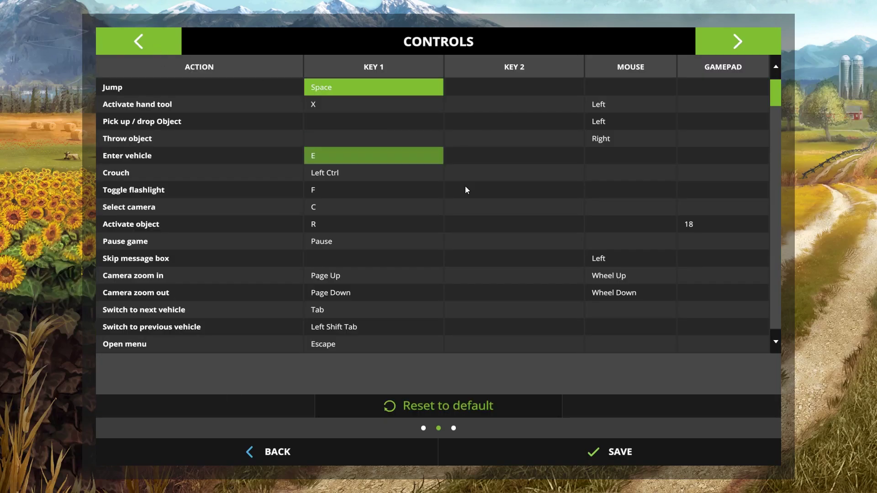
pyautogui.scroll(-20, 512, 251)
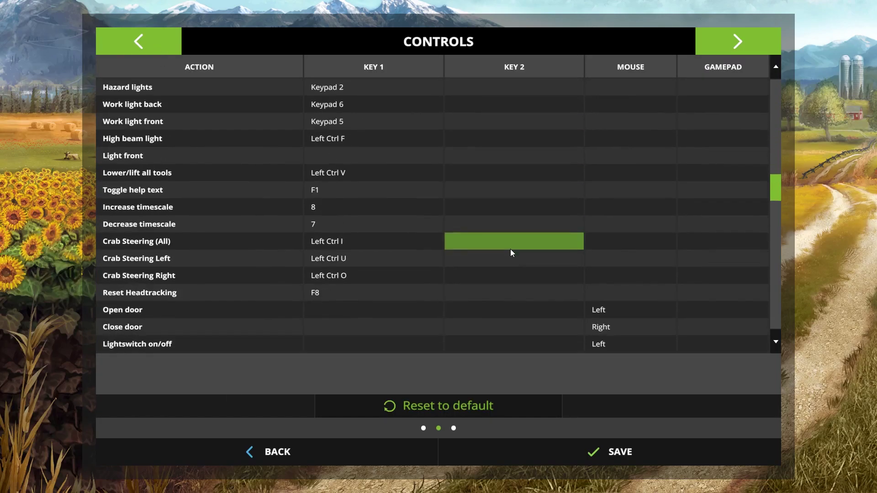
pyautogui.scroll(-20, 510, 249)
pyautogui.scroll(5, 661, 254)
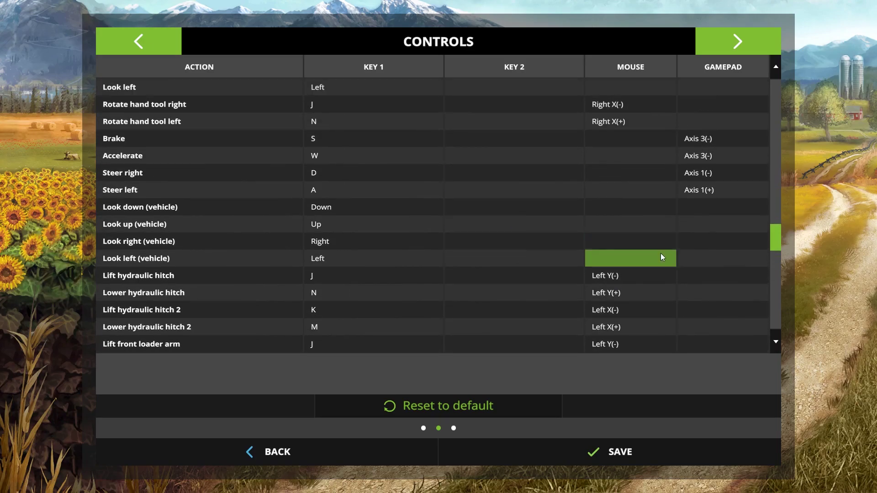
pyautogui.click(707, 142)
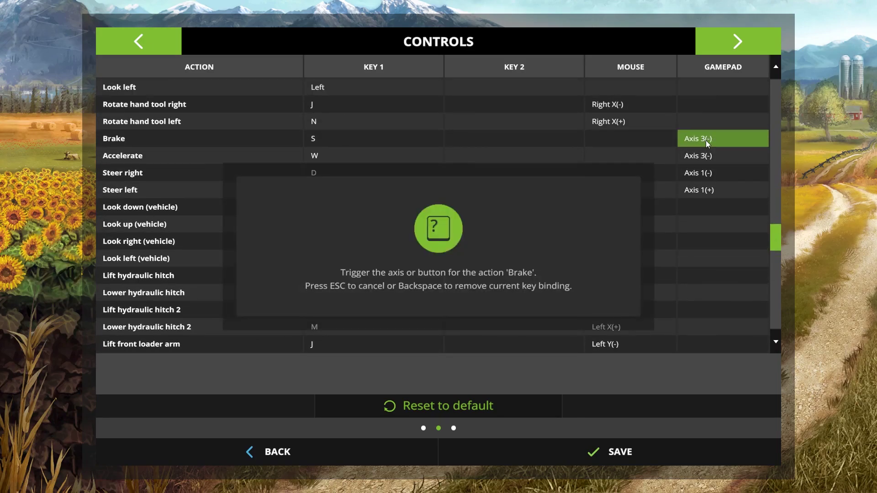
pyautogui.click(710, 153)
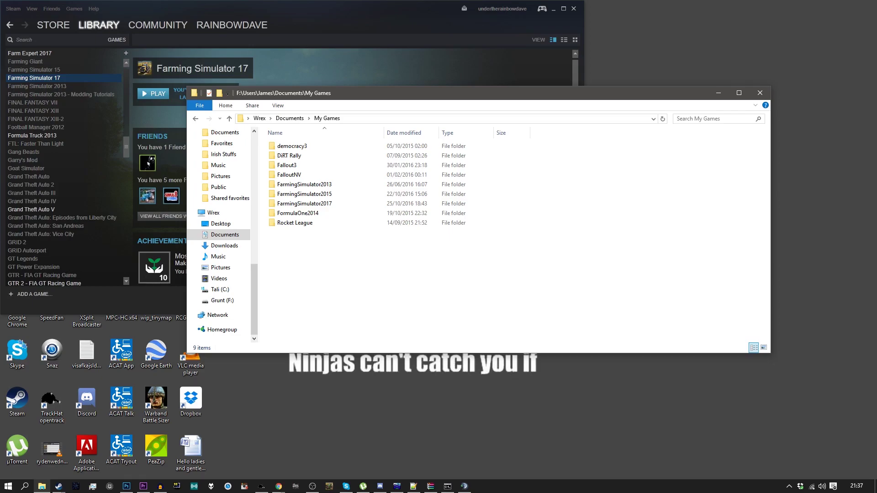
# Open inputBinding.xml from the FarmingSimulator2017 documents folder in Notepad++ and locate the AXIS_BRAKE_VEHICLE and AXIS_ACCELERATE_VEHICLE lines
pyautogui.doubleClick(289, 204)
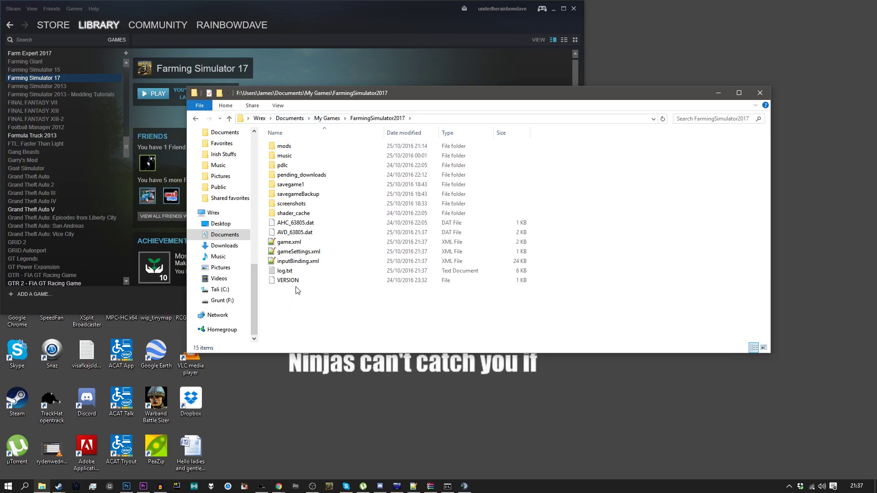
pyautogui.doubleClick(297, 264)
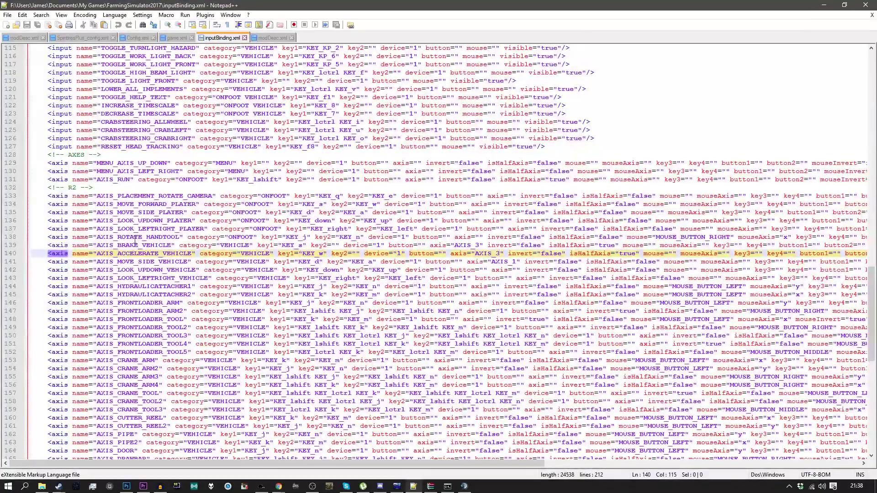
pyautogui.click(112, 247)
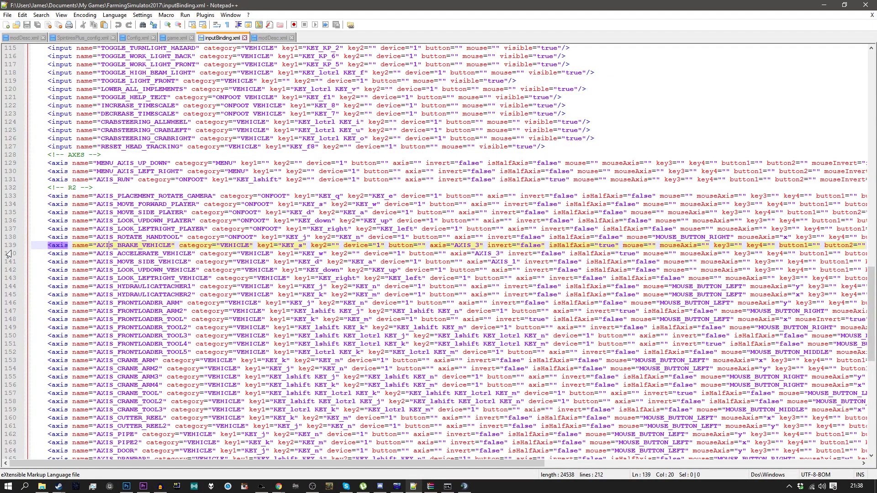
pyautogui.click(134, 253)
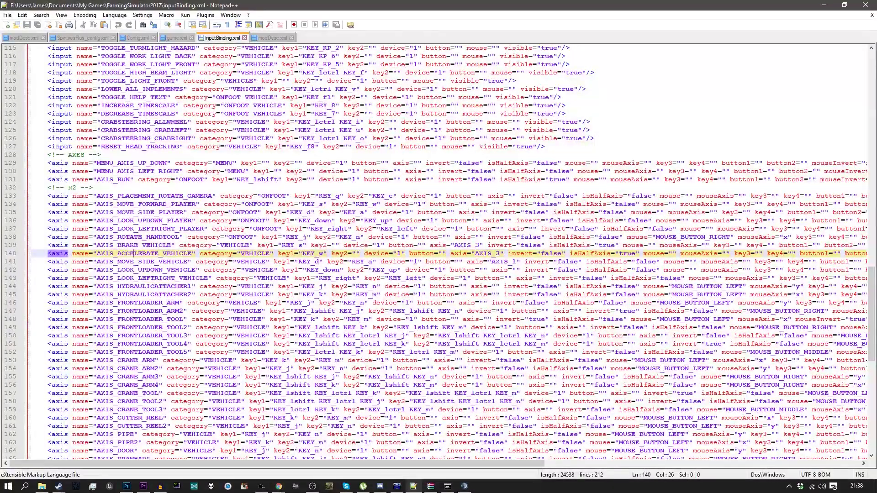
# Set the axis to AXIS_6 for AXIS_BRAKE_VEHICLE and AXIS_5 for AXIS_ACCELERATE_VEHICLE, and save the file
pyautogui.hotkey('alt', 'Tab')
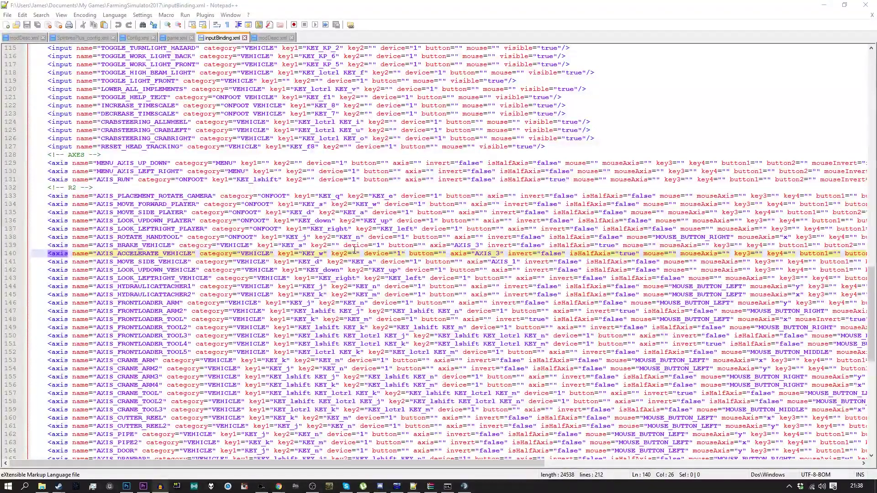
pyautogui.moveTo(478, 246); pyautogui.dragTo(482, 246)
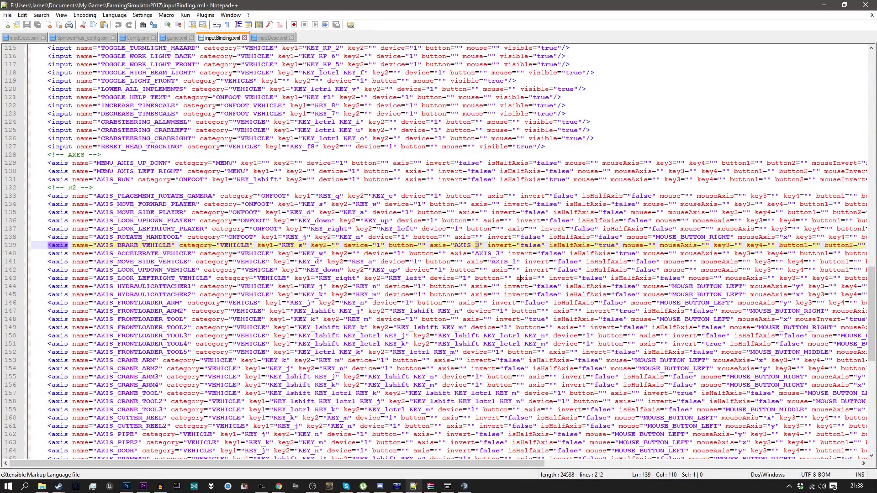
pyautogui.write('6')
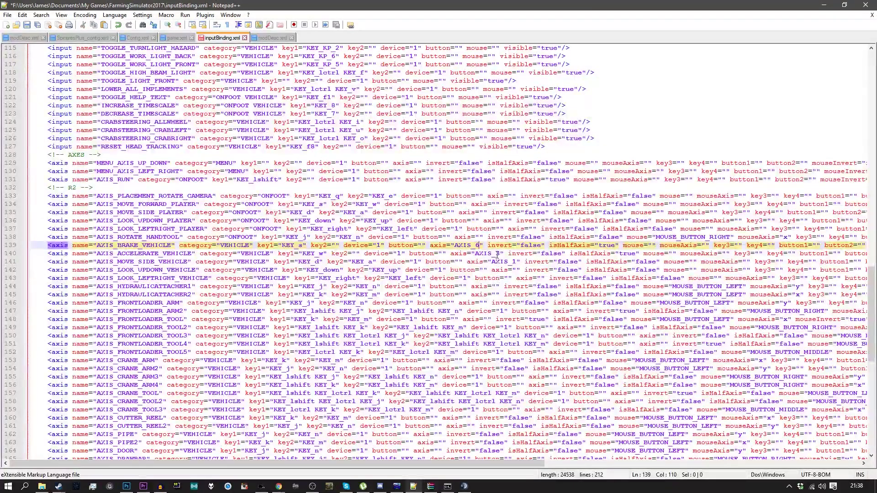
pyautogui.moveTo(497, 253); pyautogui.dragTo(500, 253)
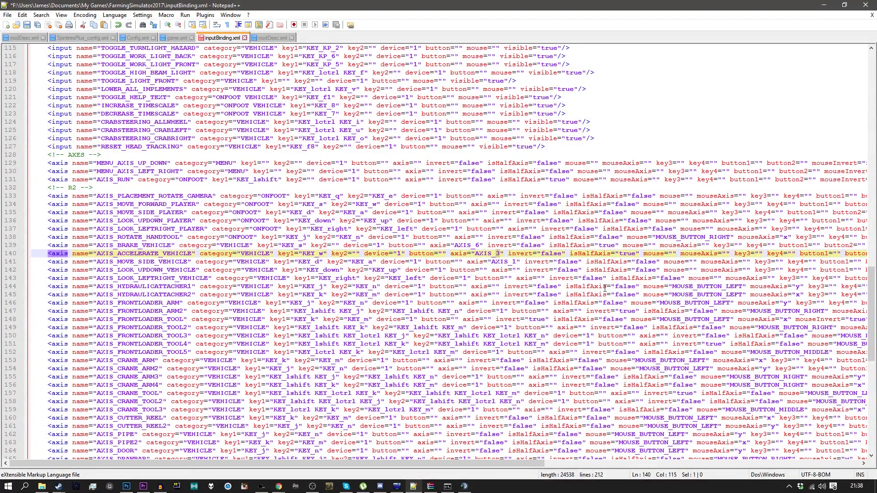
pyautogui.write('5')
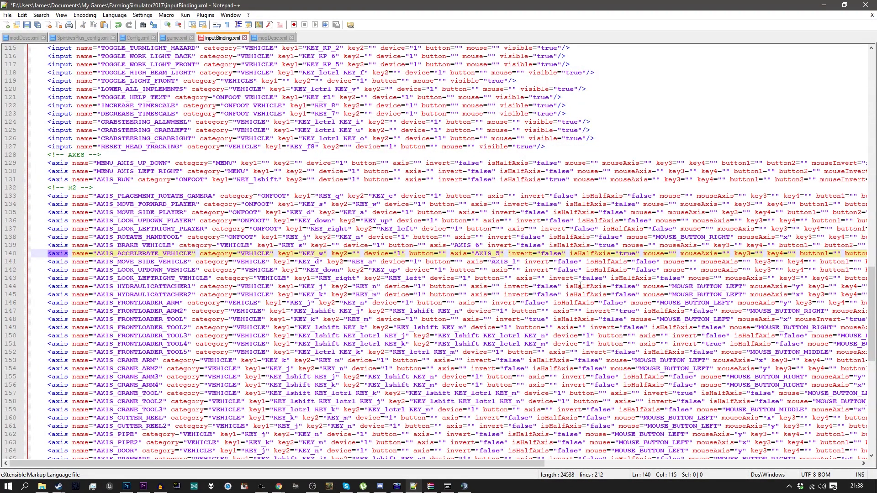
pyautogui.click(35, 24)
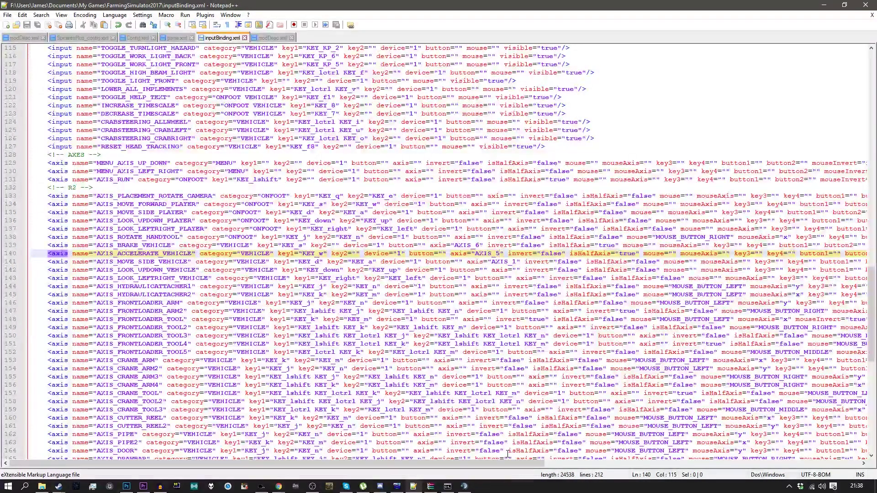
# Relaunch Farming Simulator 17 from Steam and check the Brake and Accelerate gamepad bindings in the controls list
pyautogui.click(56, 487)
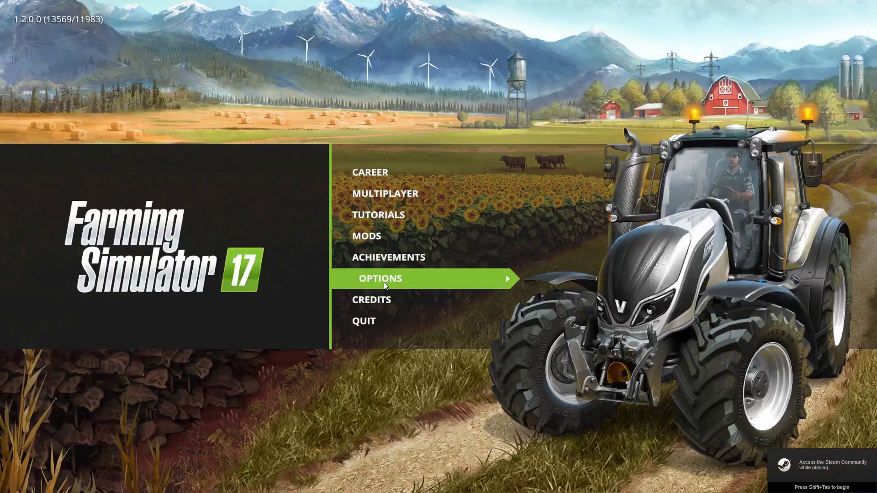
pyautogui.click(384, 280)
pyautogui.click(738, 41)
pyautogui.scroll(-6, 600, 304)
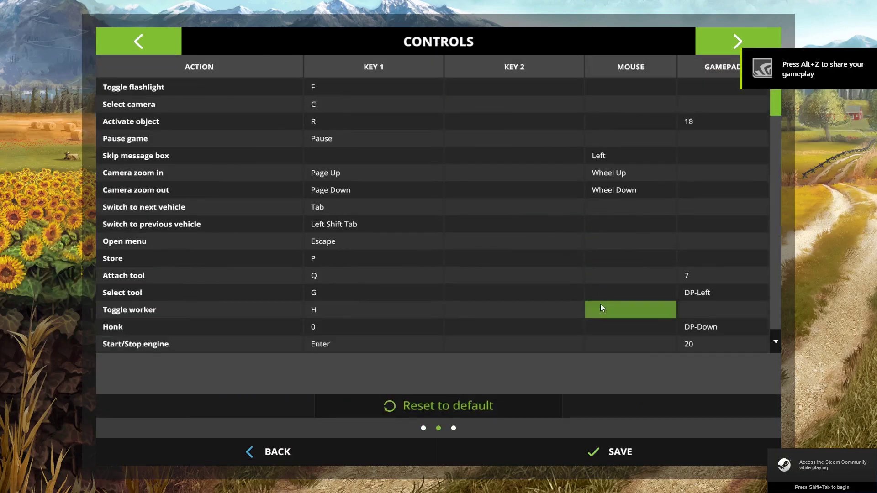
pyautogui.scroll(-20, 598, 297)
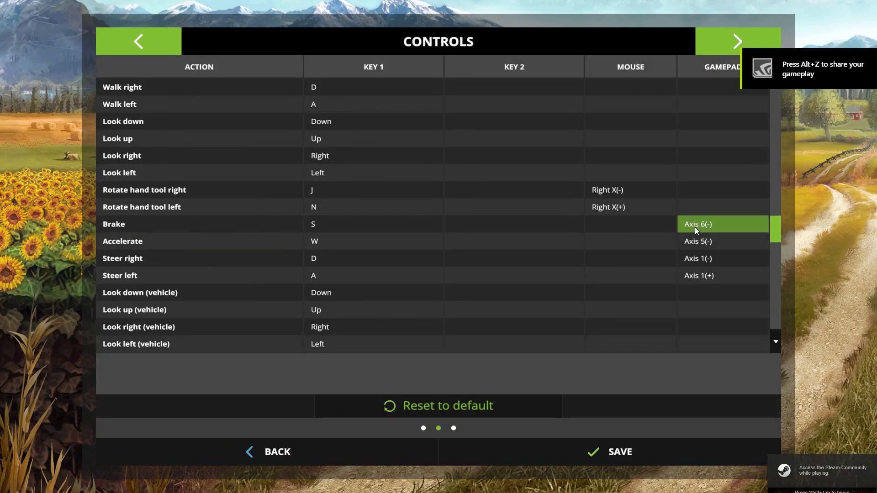
# Try remapping the Steer right gamepad binding to Axis 1 and leave the options without saving the changes
pyautogui.click(693, 261)
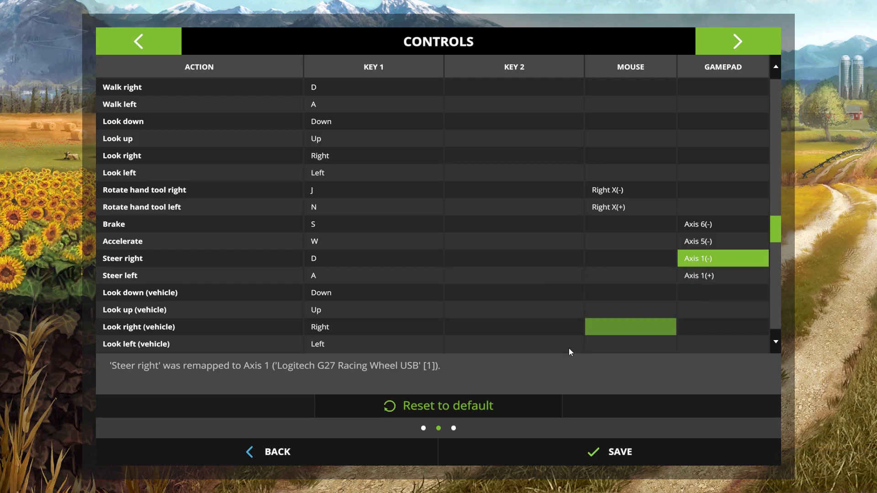
pyautogui.click(292, 450)
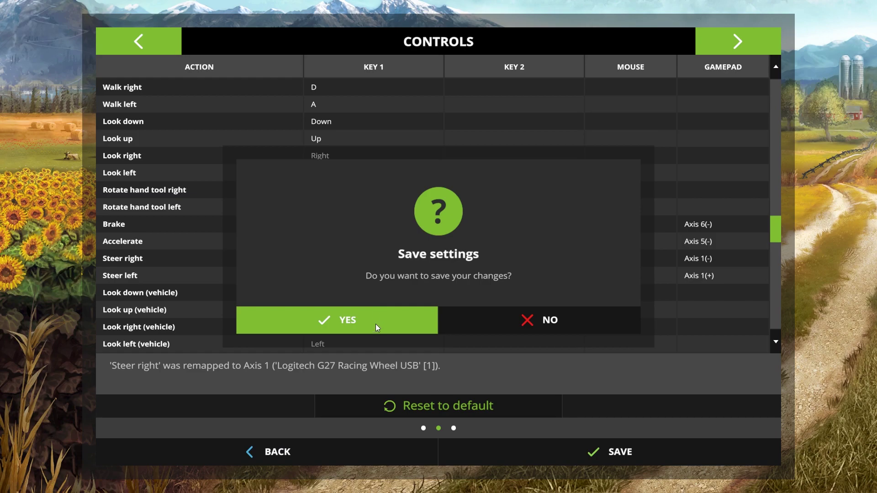
pyautogui.click(601, 328)
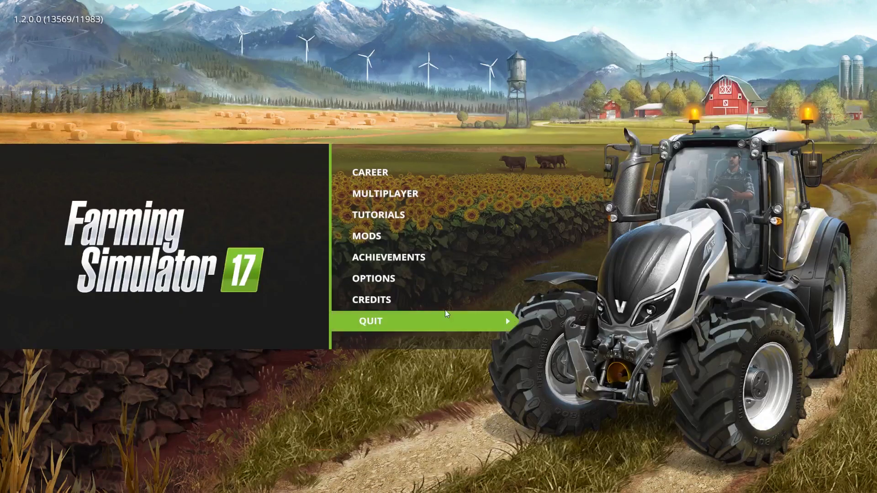
# Load the career savegame on Goldcrest Valley with all listed mods selected and start playing
pyautogui.click(415, 172)
pyautogui.click(251, 239)
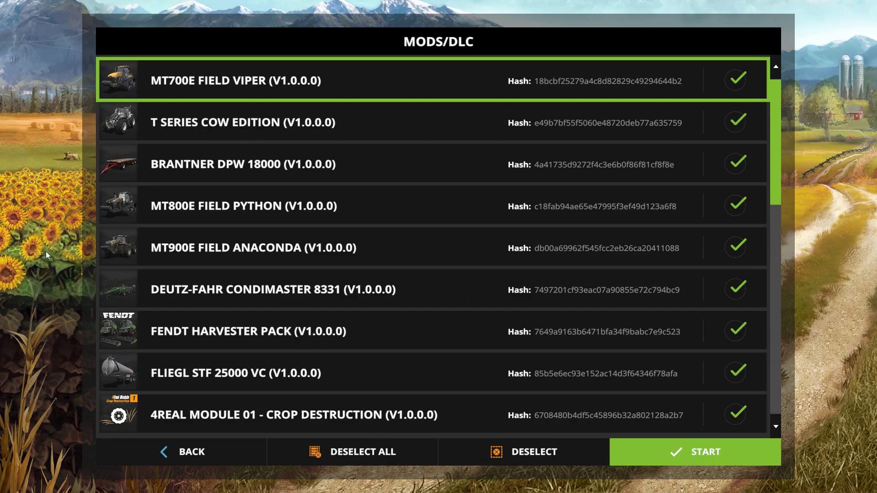
pyautogui.press('Return')
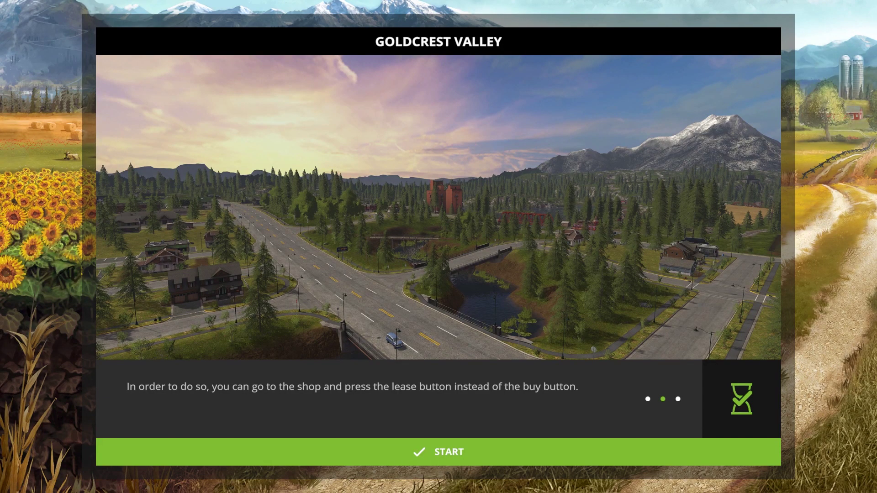
pyautogui.click(404, 459)
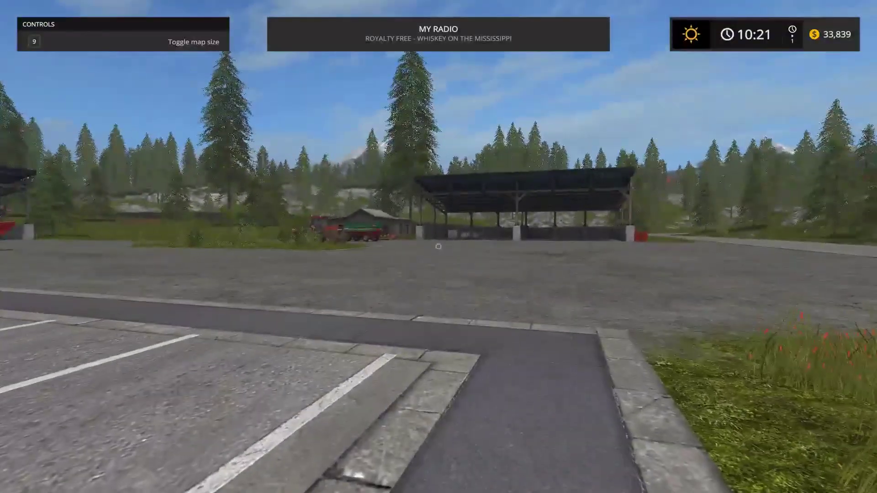
# Walk across the yard to the red Case IH 1455 XL tractor and get in
pyautogui.press('w')
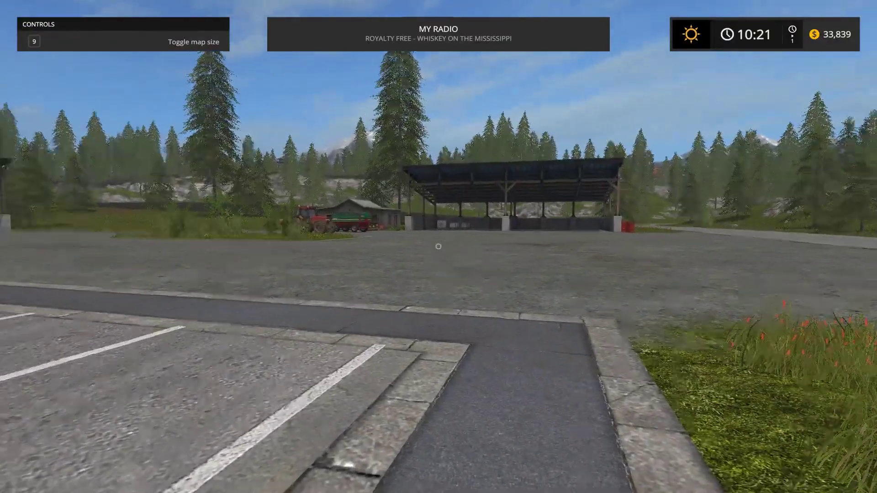
pyautogui.press('w')
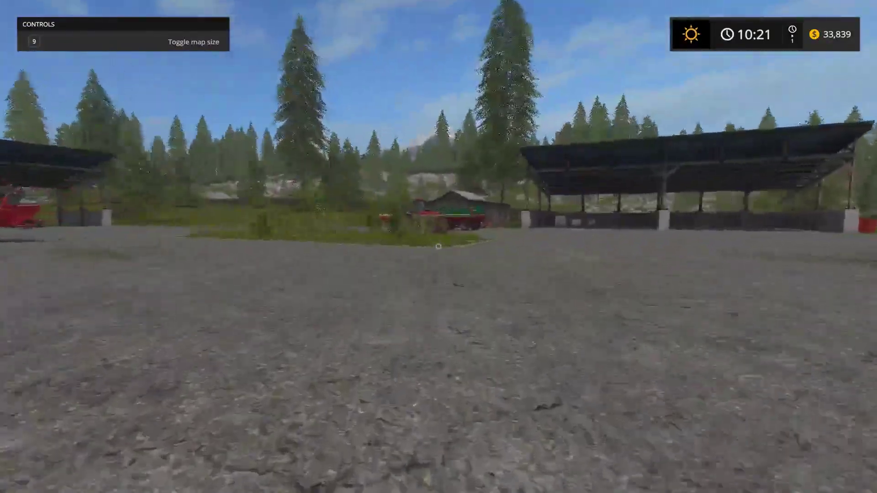
pyautogui.press('w')
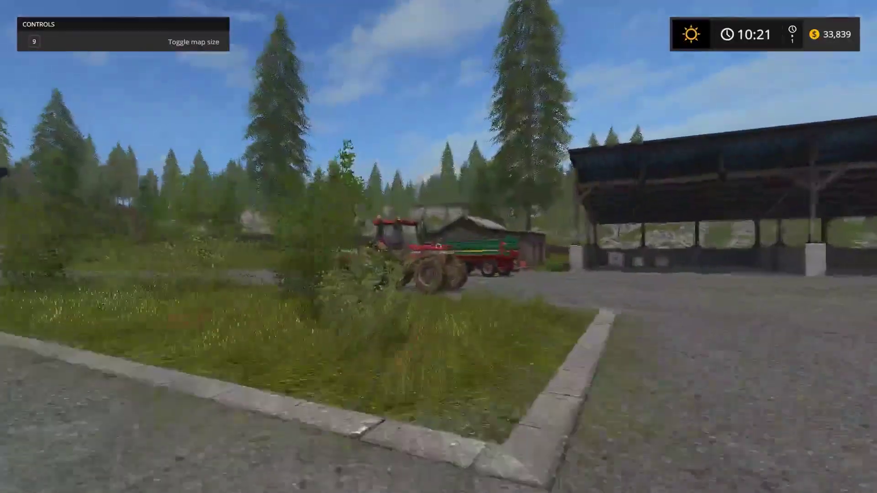
pyautogui.press('e')
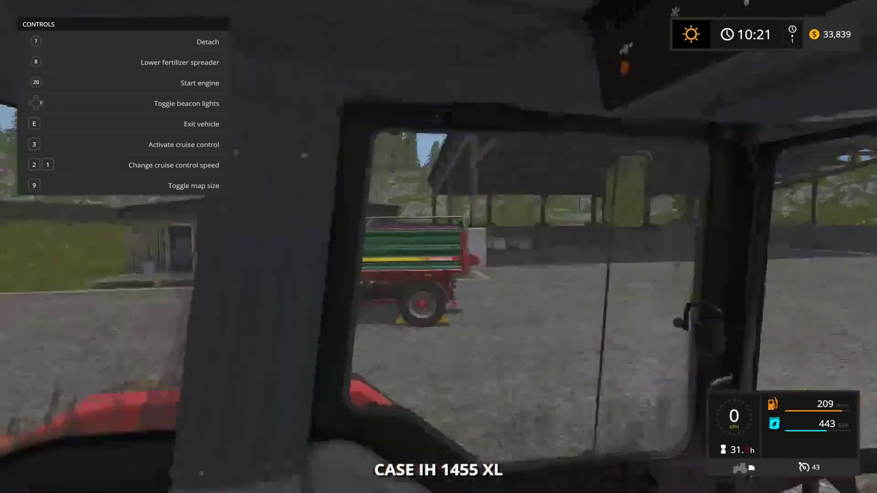
# Start the tractor's engine and test accelerating and braking, finishing by opening the in-game menu
pyautogui.press('r')
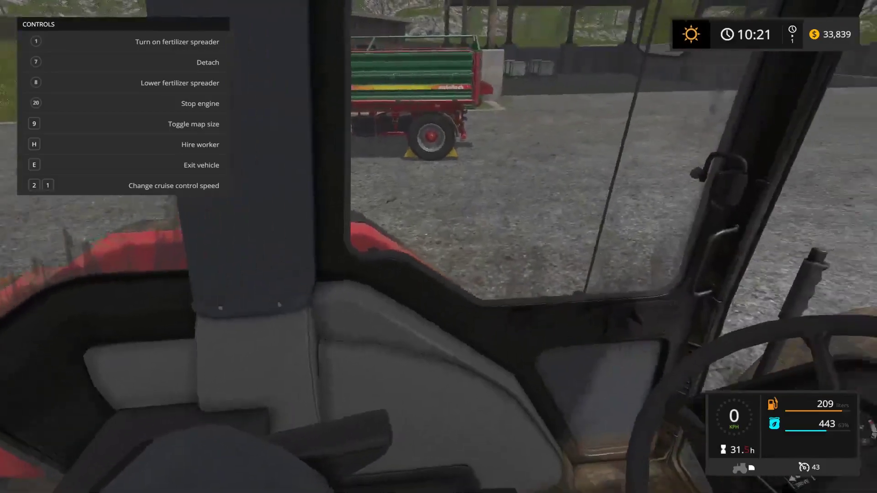
pyautogui.press('w')
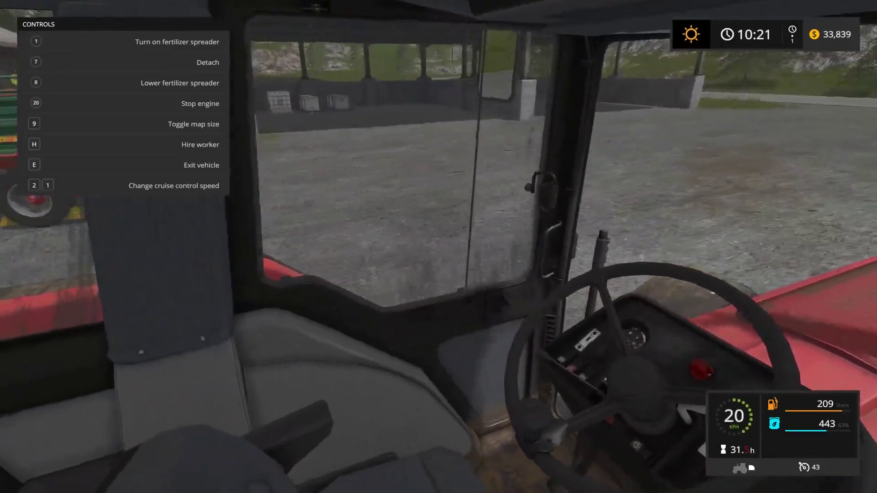
pyautogui.press('s')
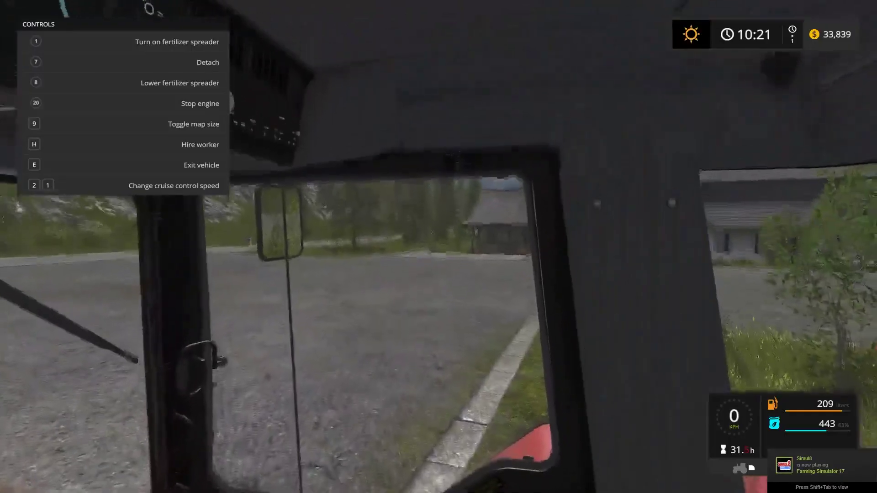
pyautogui.press('Escape')
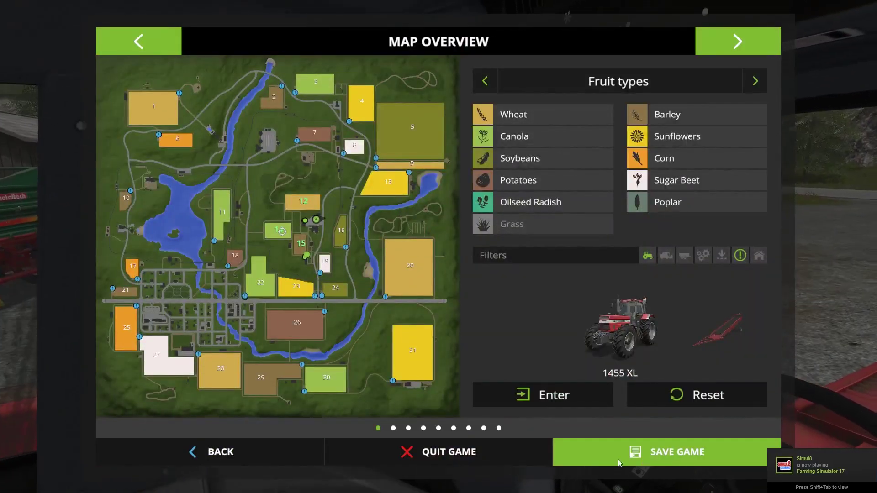